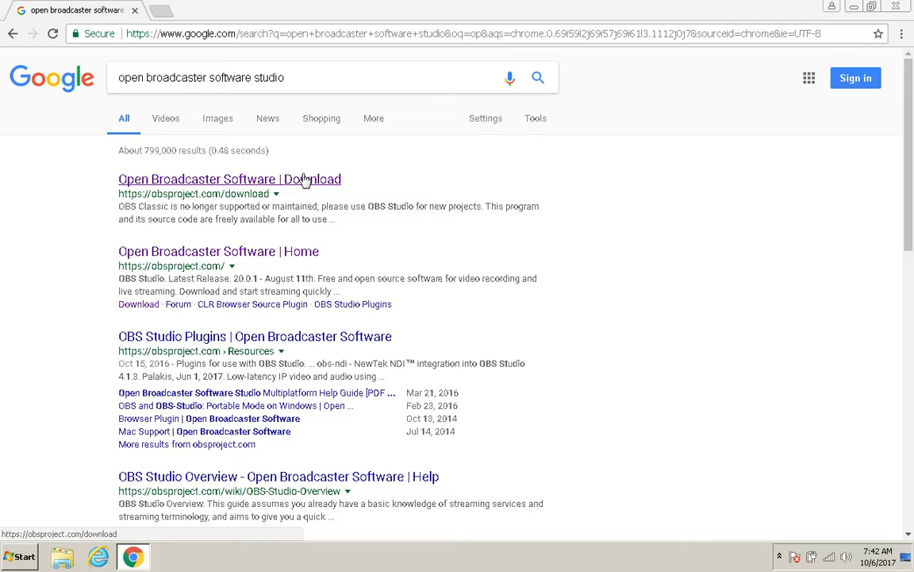
Open the OBS Studio download page from the search results, then launch OBS Studio from the desktop
left_click(304, 180)
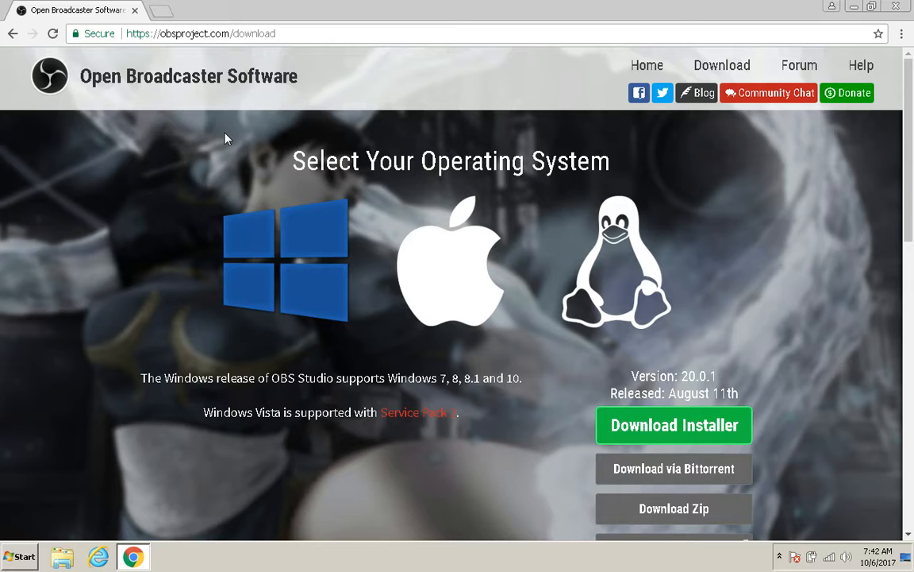
left_click(910, 4)
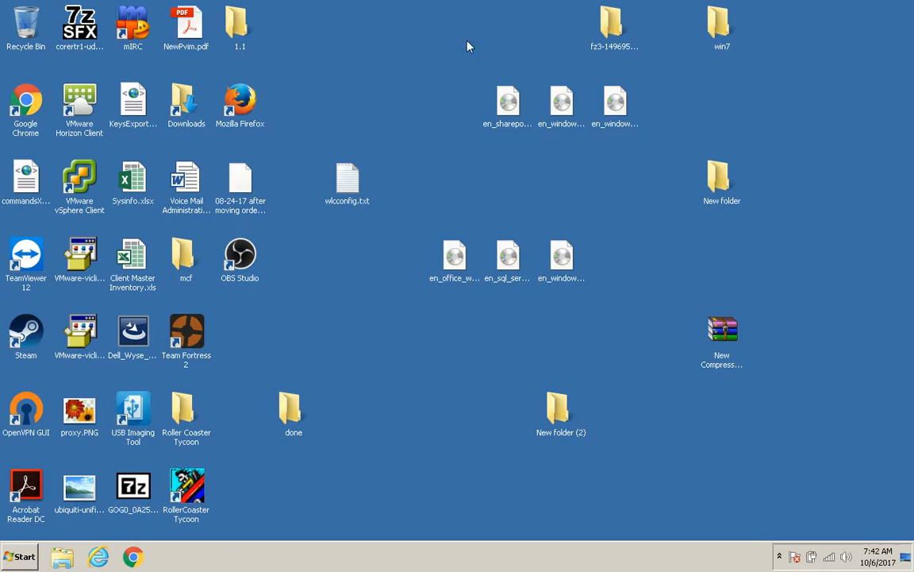
left_click(228, 270)
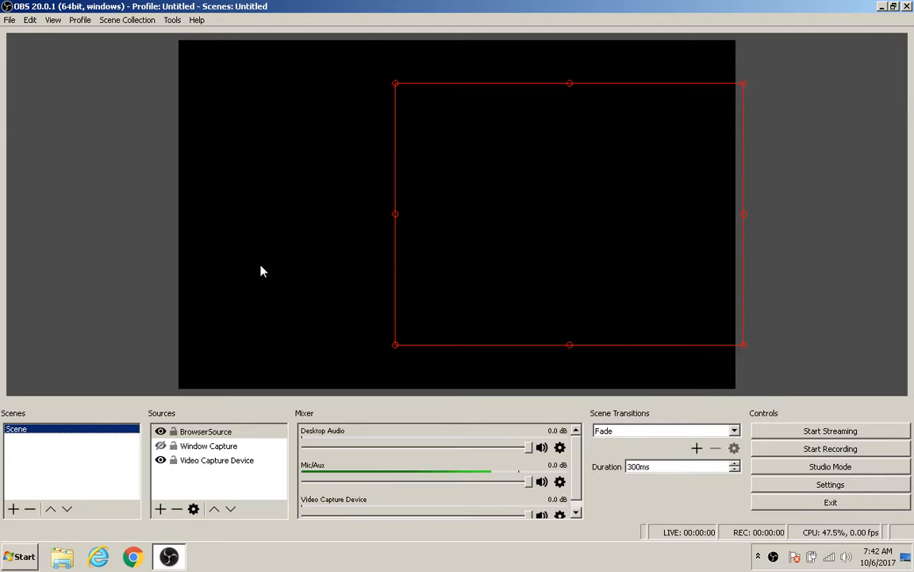
Remove the BrowserSource, Video Capture Device and Window Capture sources from the scene
left_click(176, 508)
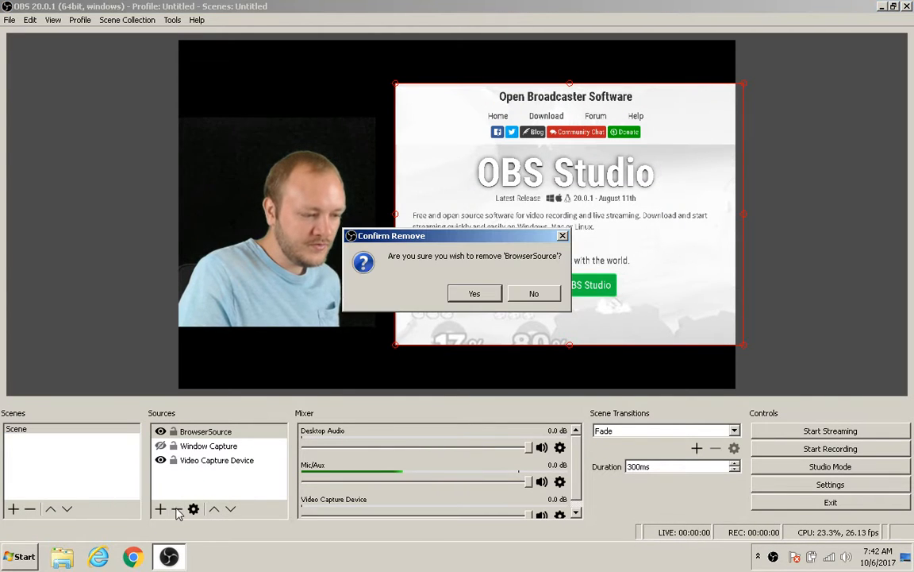
left_click(457, 293)
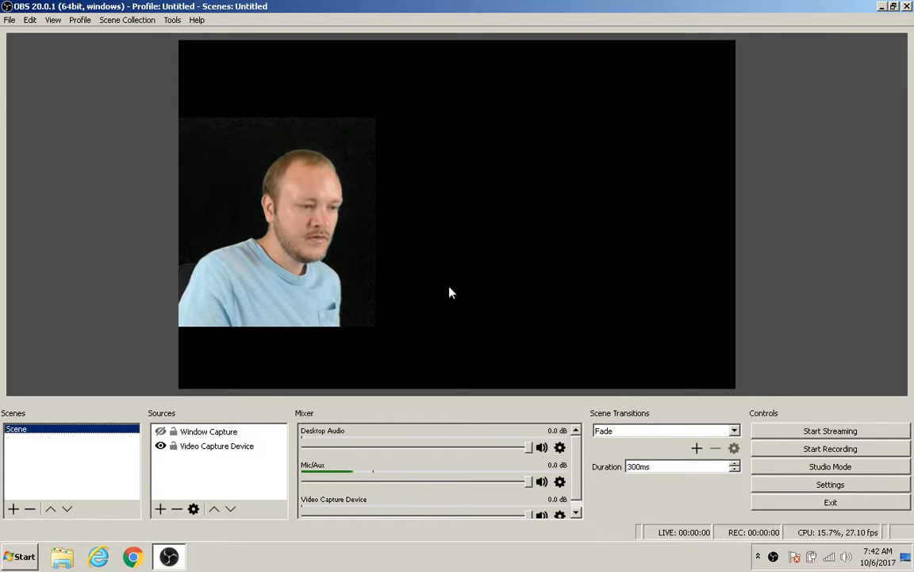
left_click(218, 445)
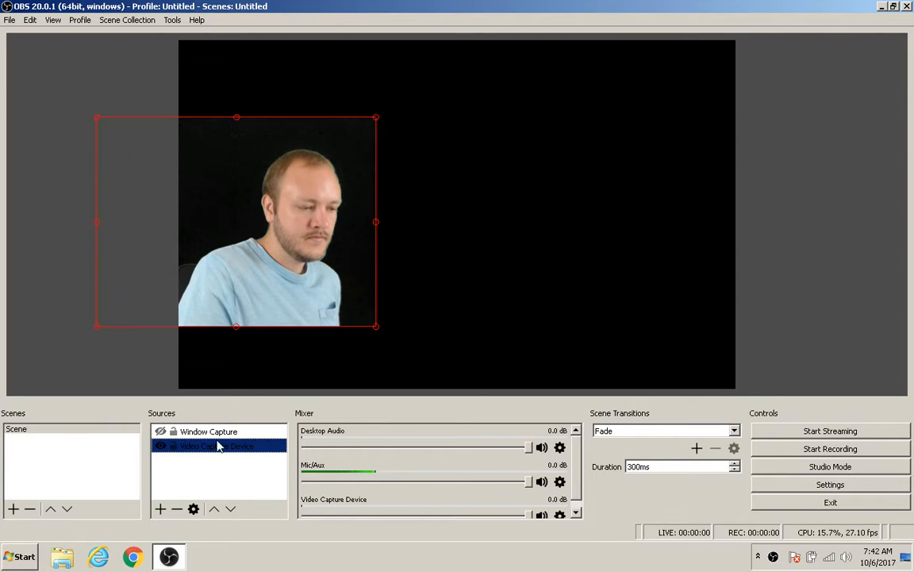
left_click(180, 511)
left_click(470, 299)
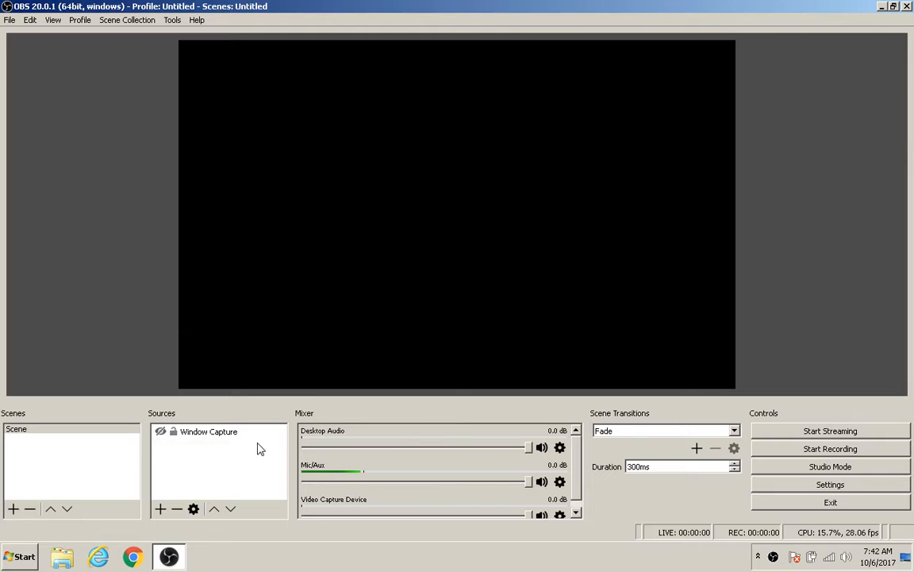
left_click(226, 435)
left_click(177, 509)
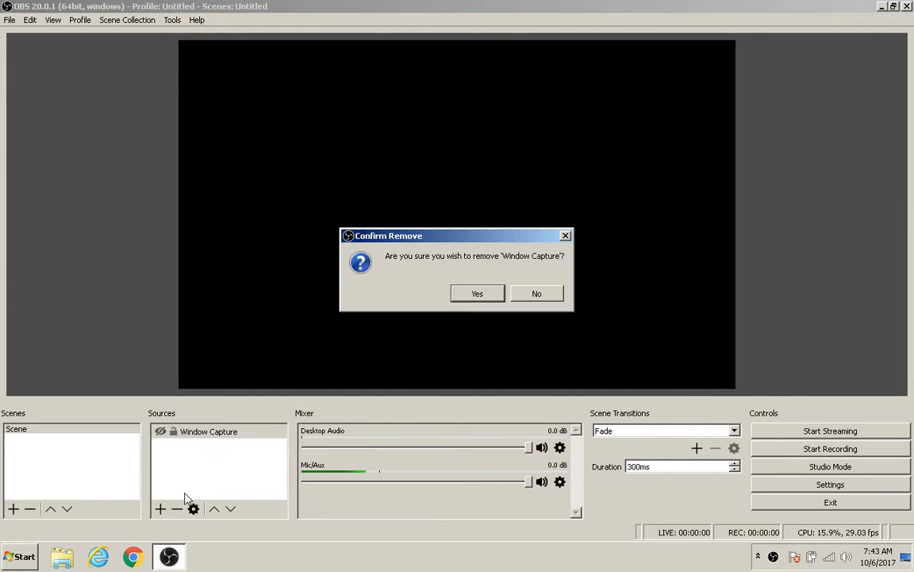
left_click(470, 299)
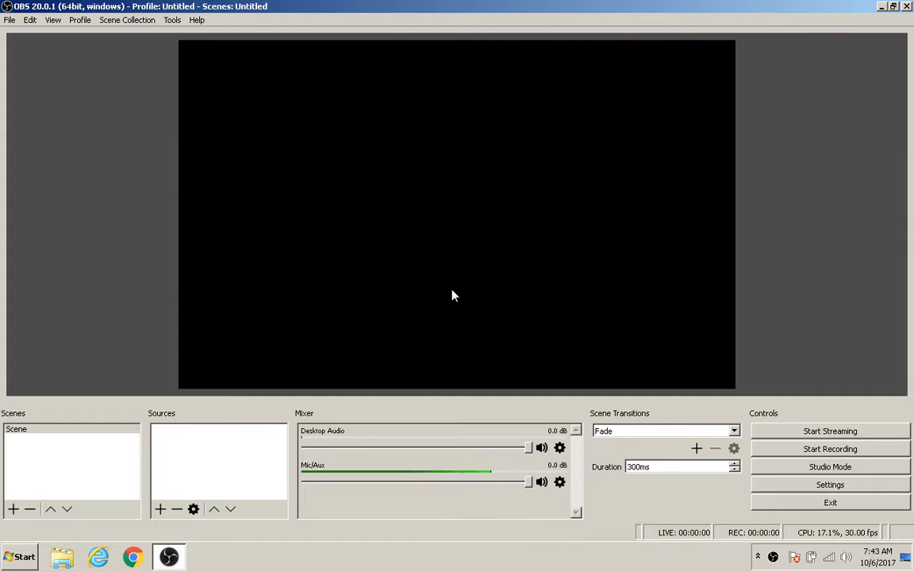
Add a new Video Capture Device source with its default name and properties
left_click(161, 509)
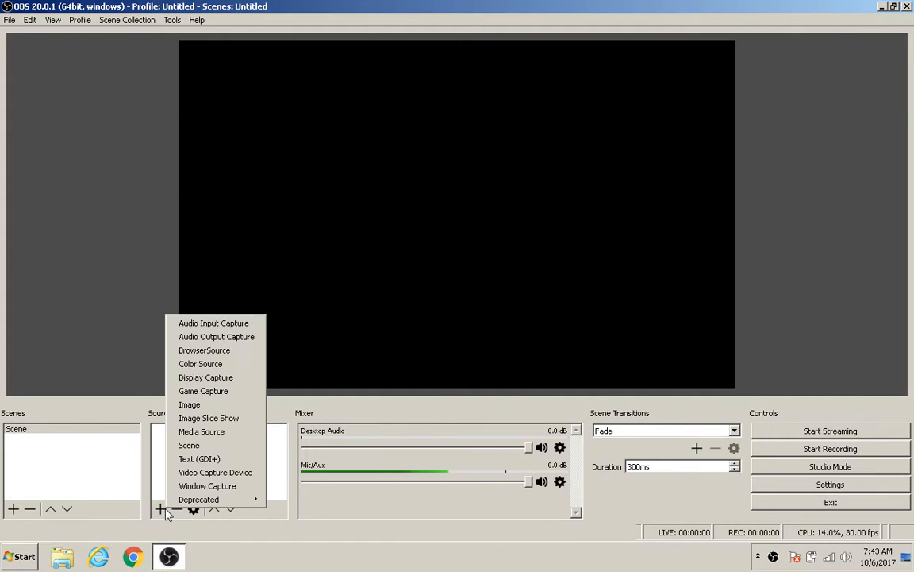
left_click(208, 472)
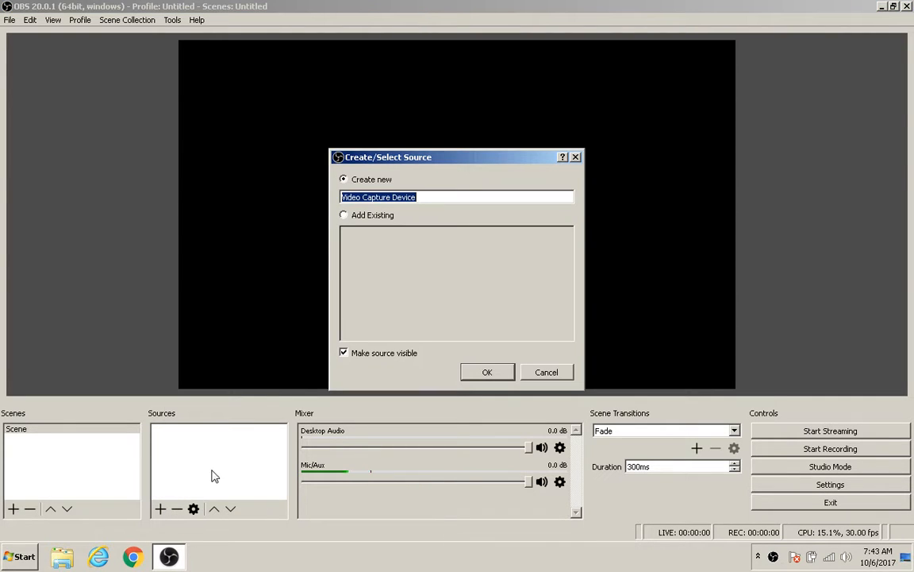
left_click(485, 372)
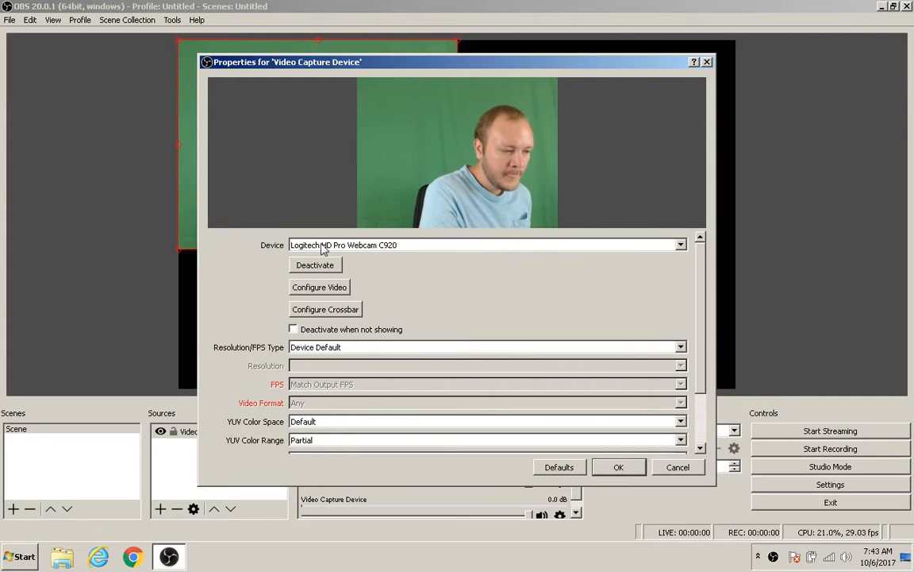
left_click(618, 468)
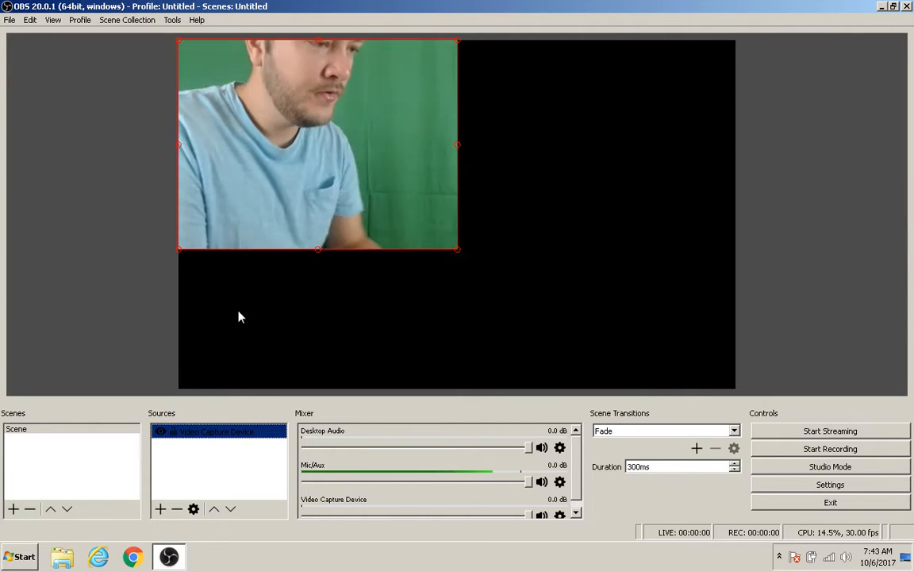
Add a Chroma Key effect filter to the Video Capture Device source, keeping the default name
right_click(162, 432)
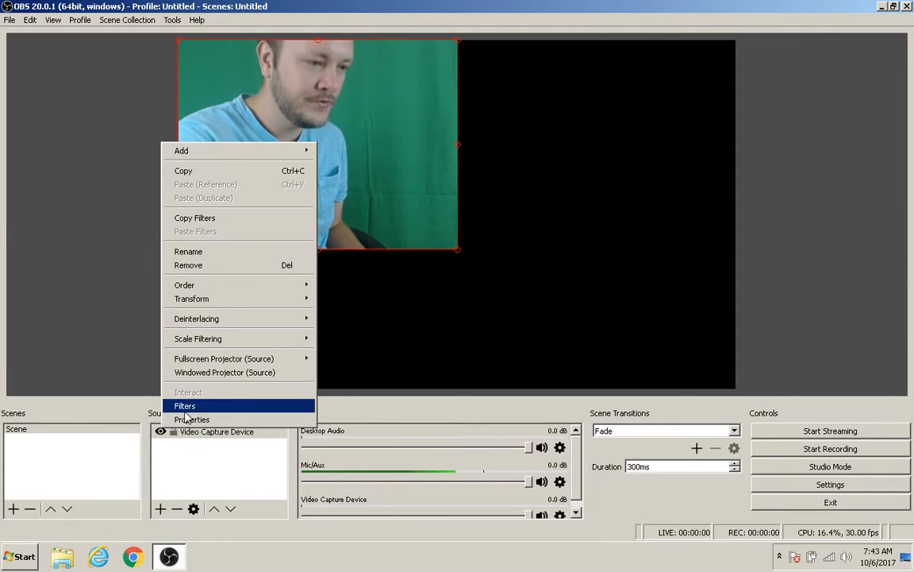
left_click(184, 405)
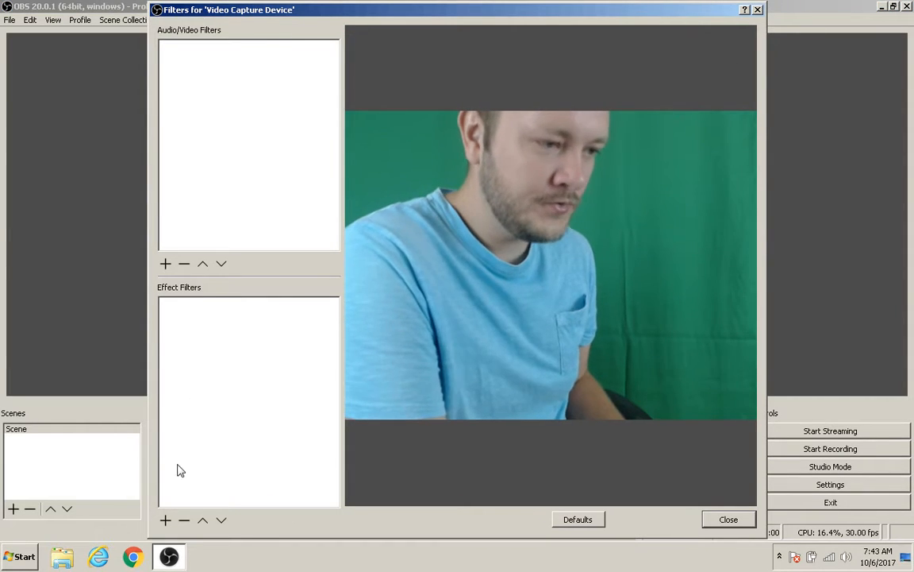
left_click(165, 520)
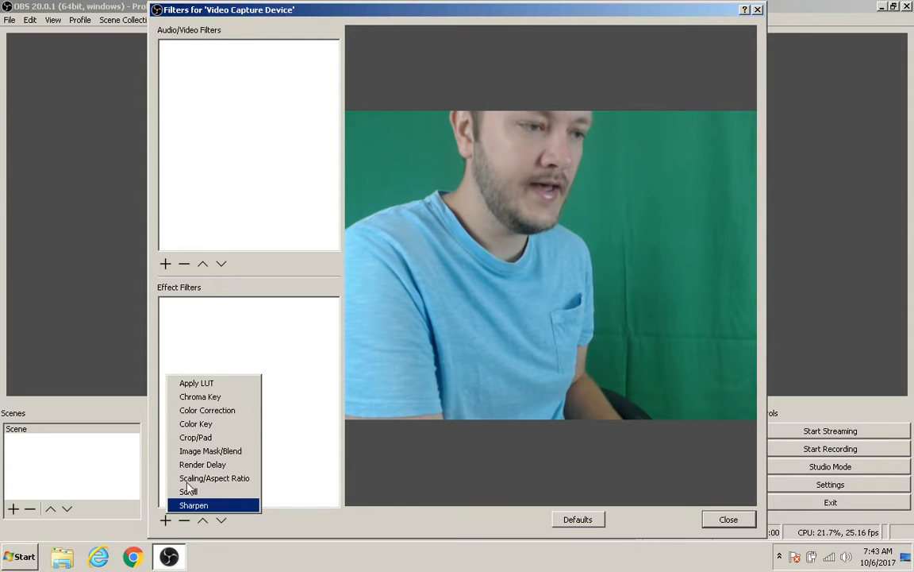
left_click(206, 397)
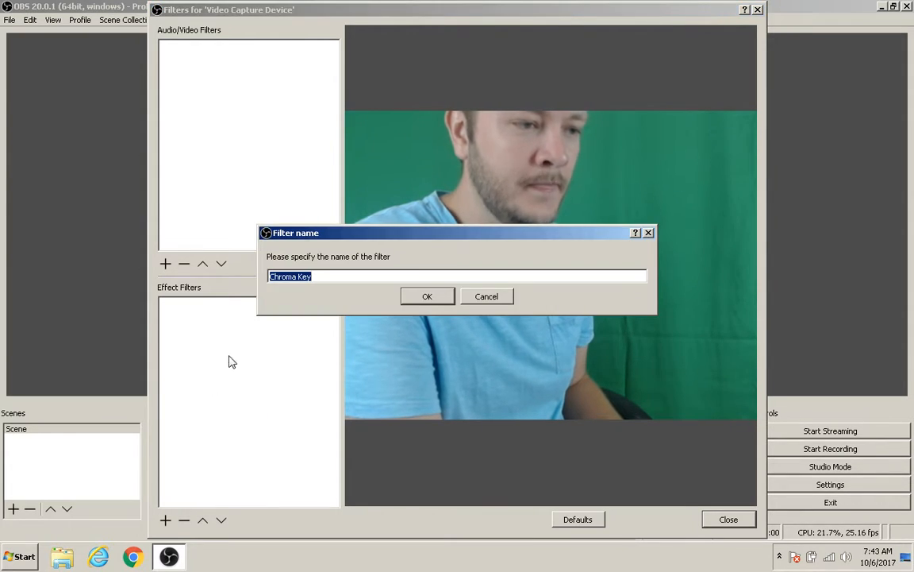
left_click(429, 296)
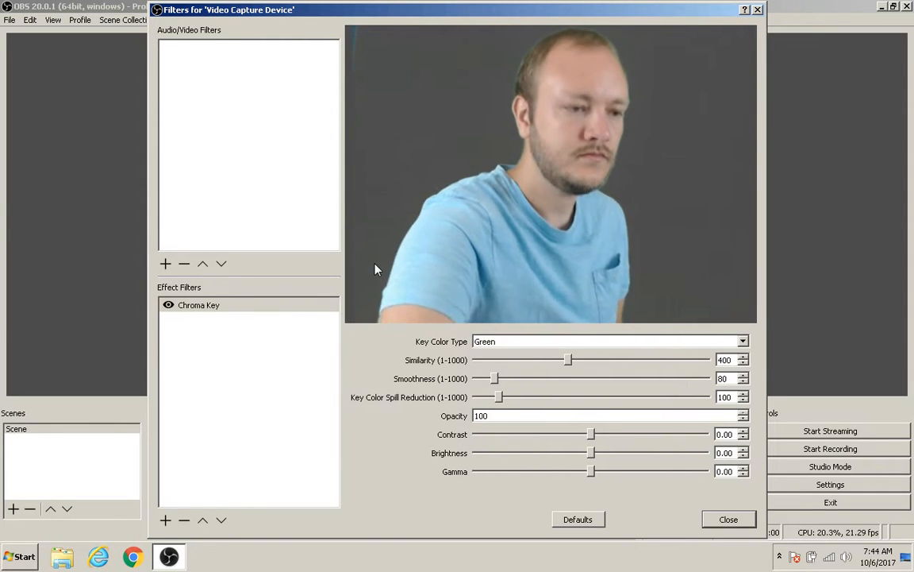
Try the Blue key color type, then set the key color type back to Green
left_click(494, 342)
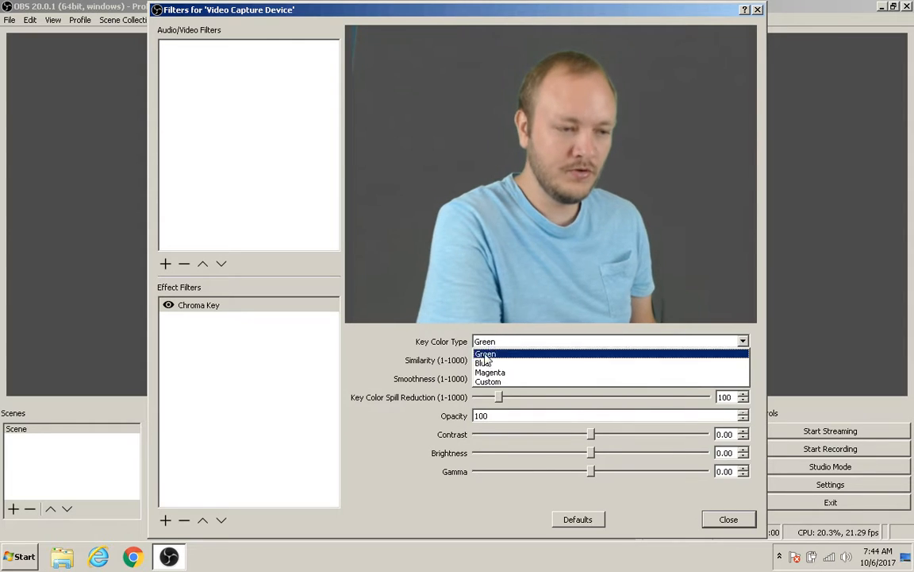
left_click(483, 364)
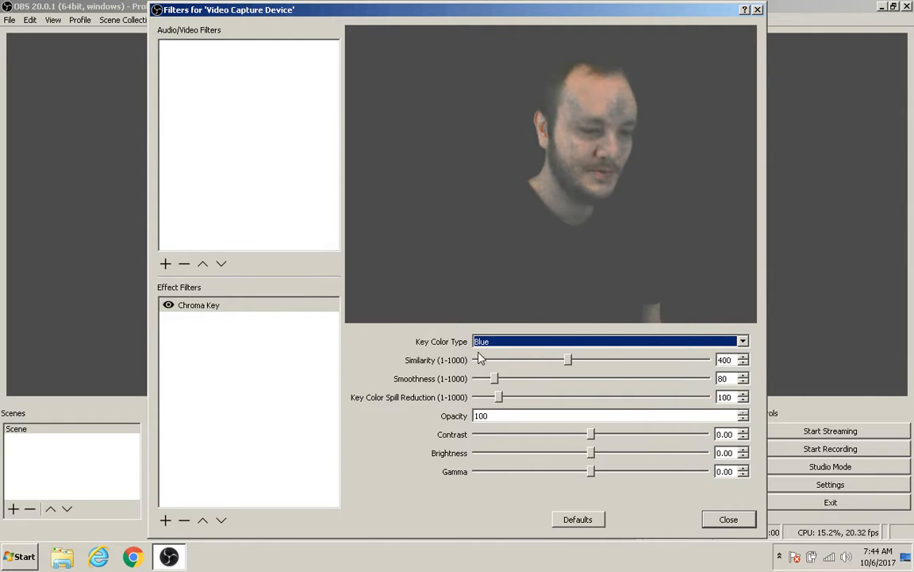
left_click(481, 343)
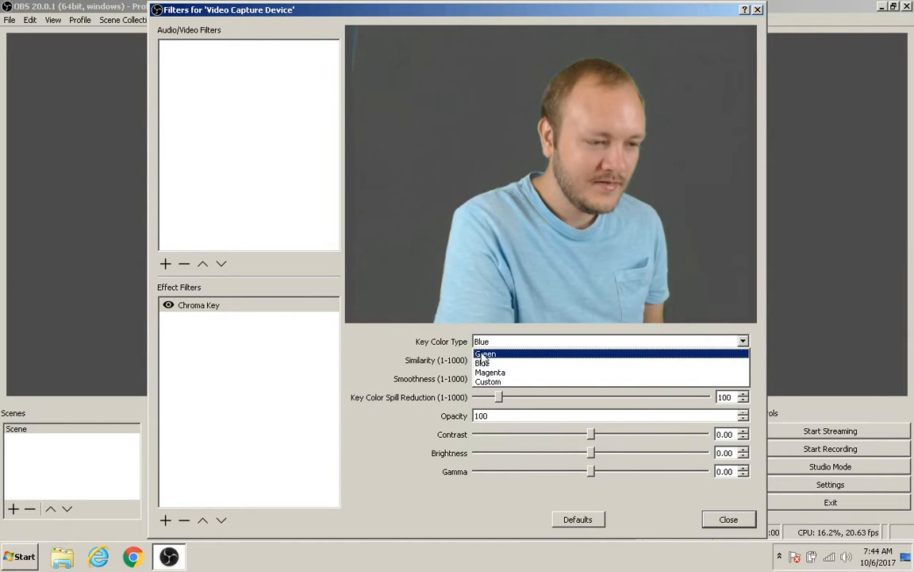
left_click(482, 355)
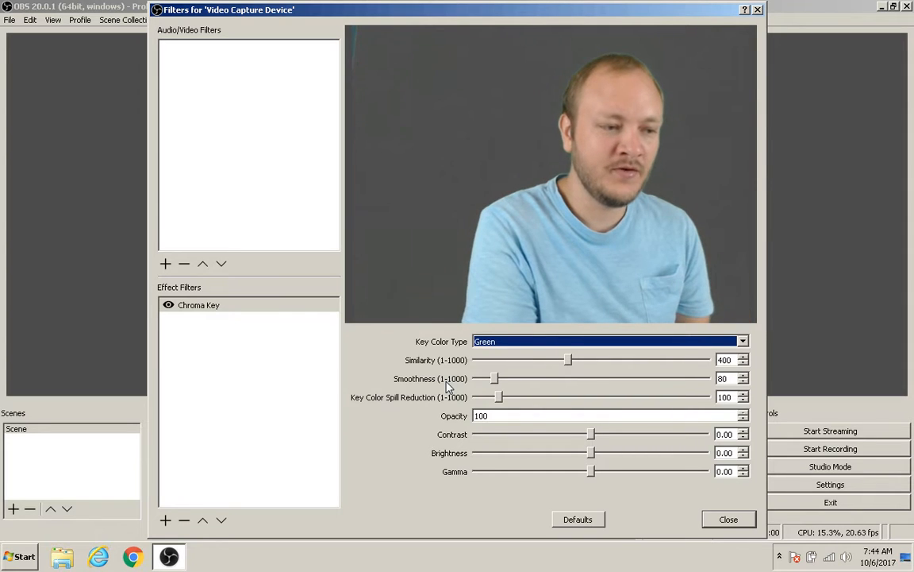
Set the Key Color Spill Reduction to about 146 and close the filters window
left_click(498, 398)
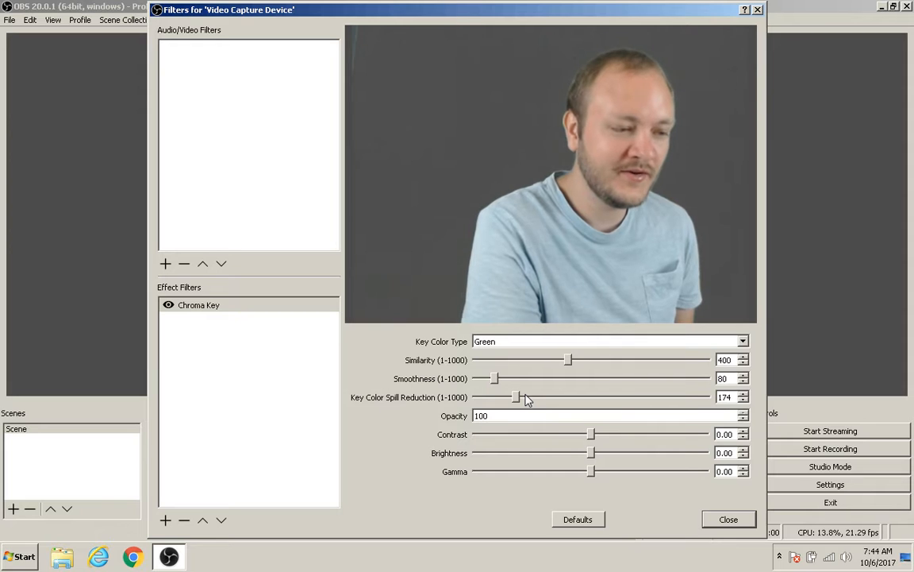
left_click_drag(531, 398, 588, 398)
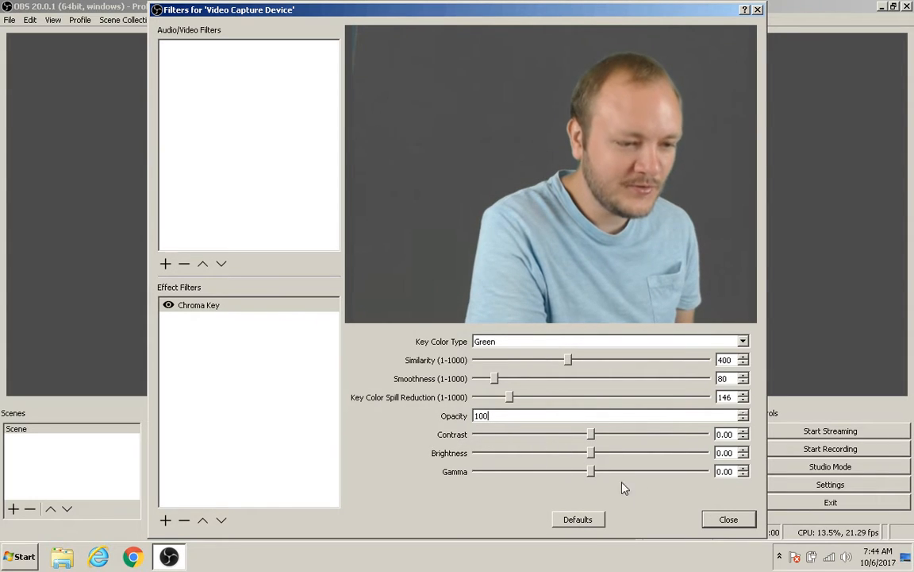
left_click(728, 519)
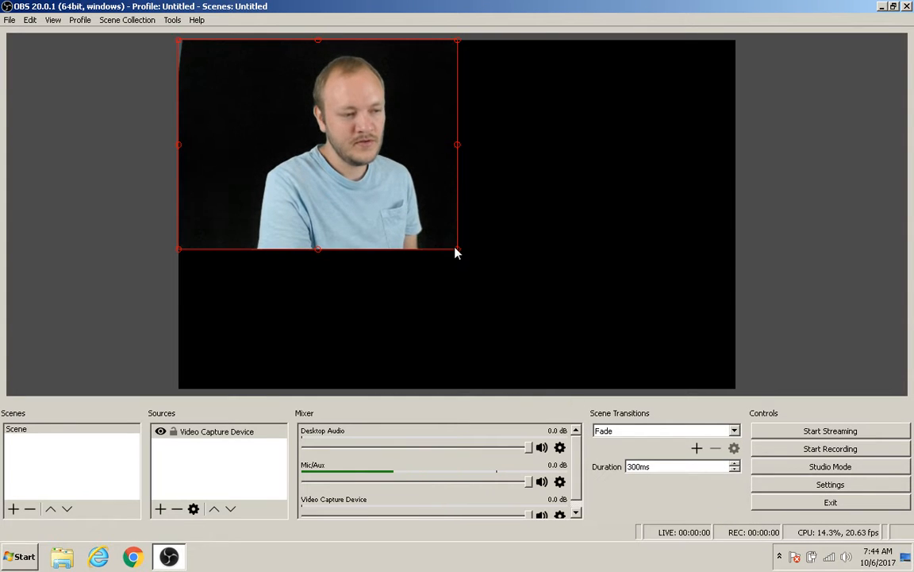
Enlarge the webcam source slightly from its corner in the preview
left_click_drag(459, 254, 429, 281)
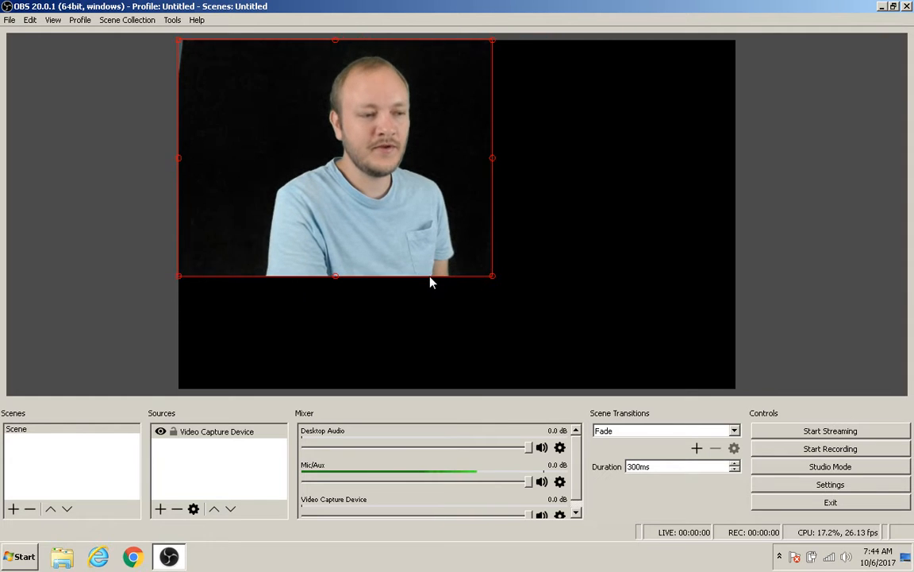
left_click(160, 509)
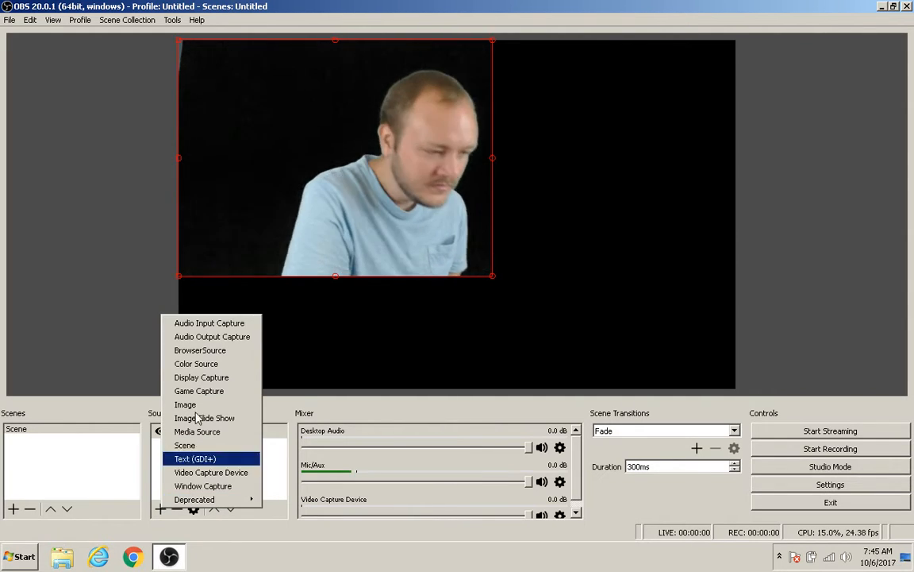
left_click(200, 351)
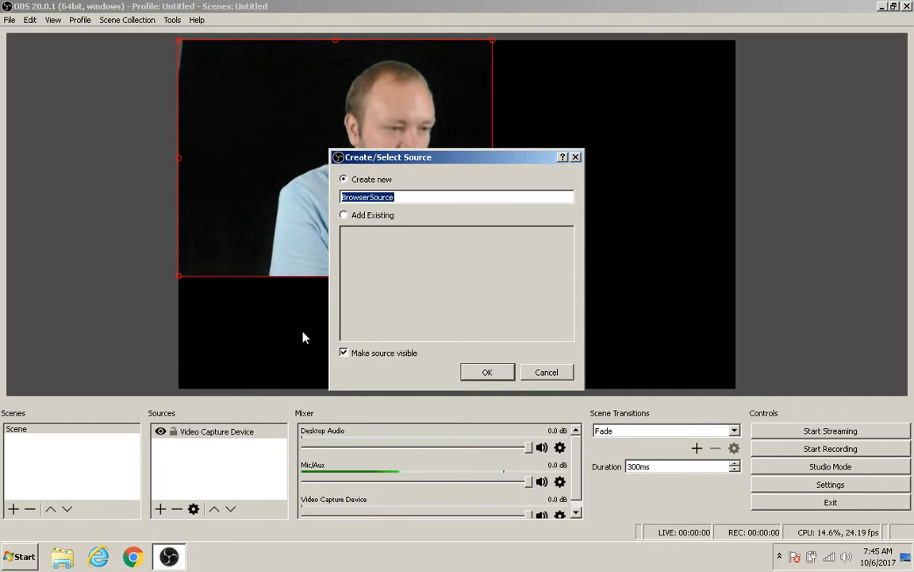
left_click(484, 373)
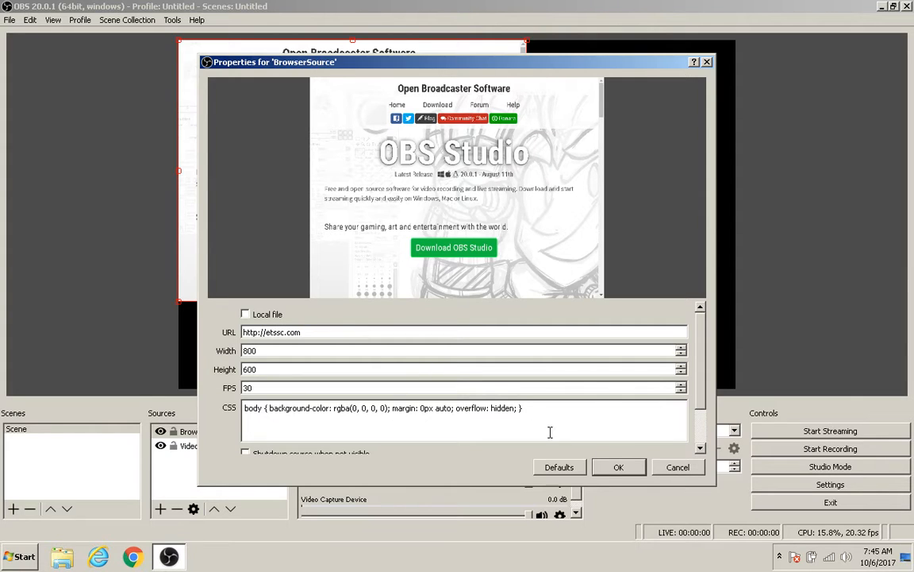
left_click(618, 467)
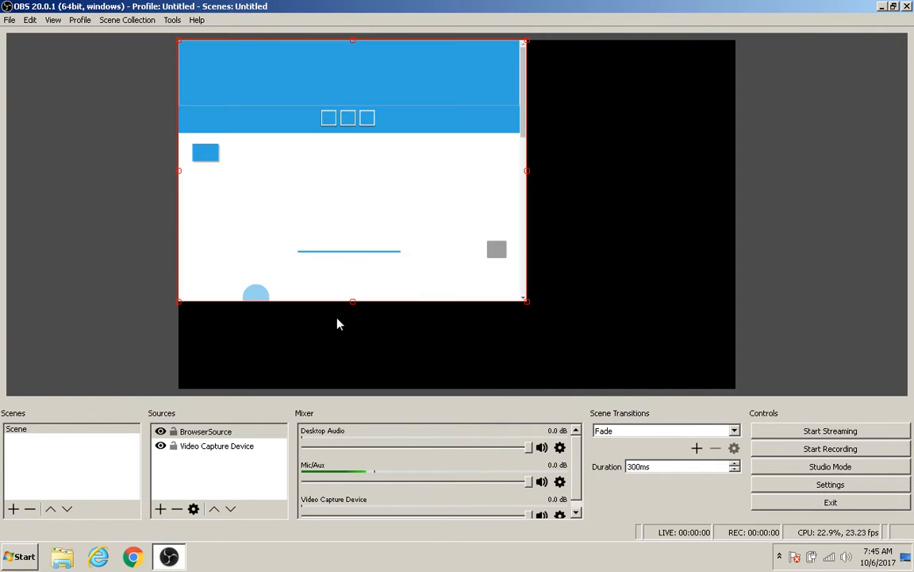
Move the browser page to the right of the canvas, then shrink the webcam source and place it beside the page
left_click_drag(300, 150, 368, 180)
left_click(355, 188)
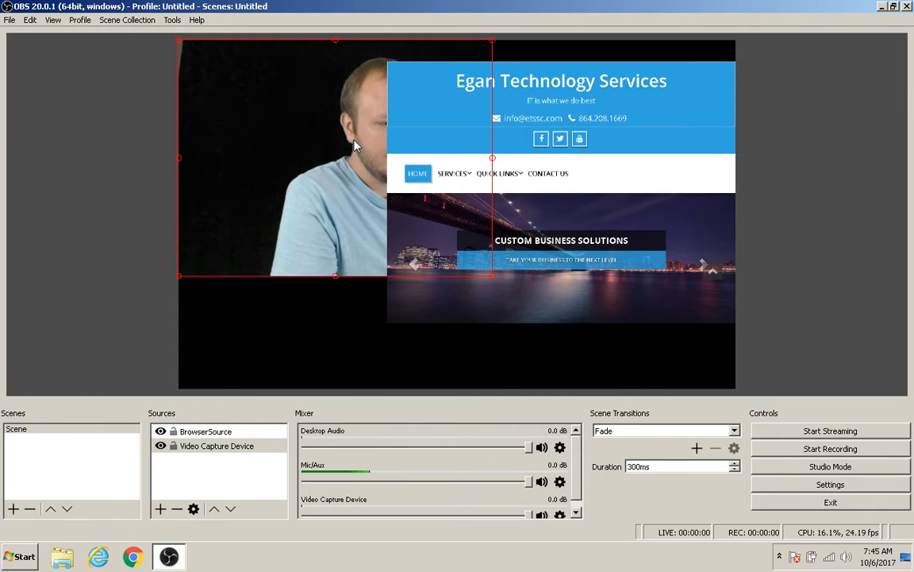
left_click_drag(355, 146, 262, 195)
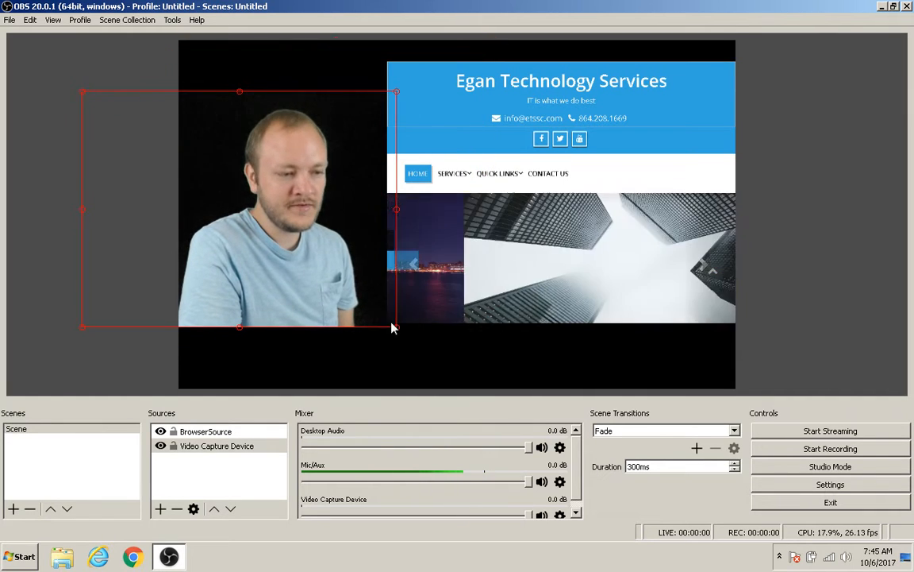
left_click_drag(395, 327, 297, 236)
left_click_drag(252, 206, 298, 212)
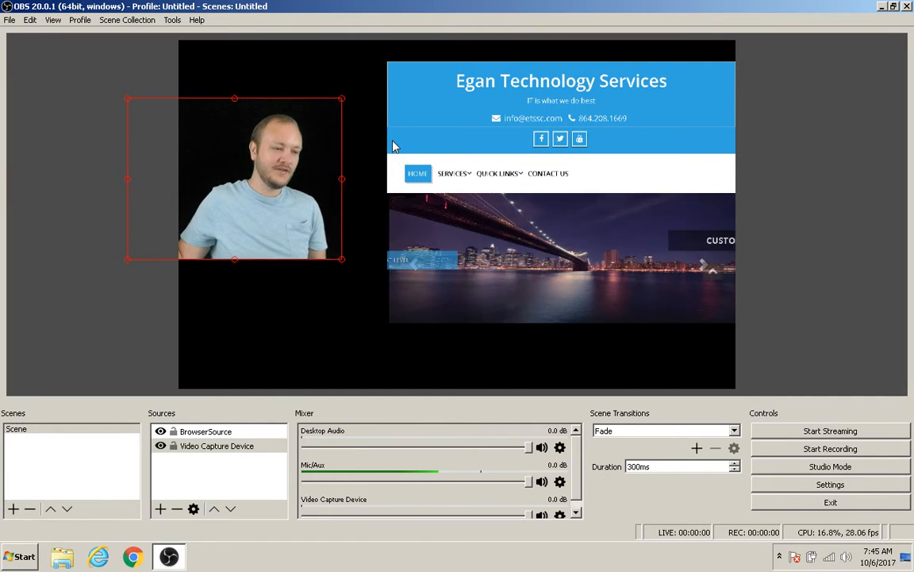
left_click_drag(328, 158, 371, 158)
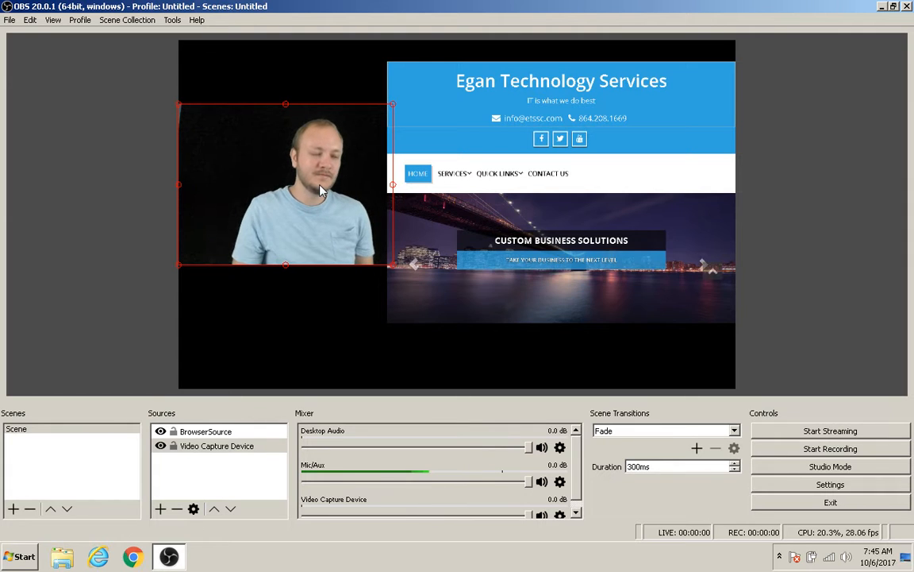